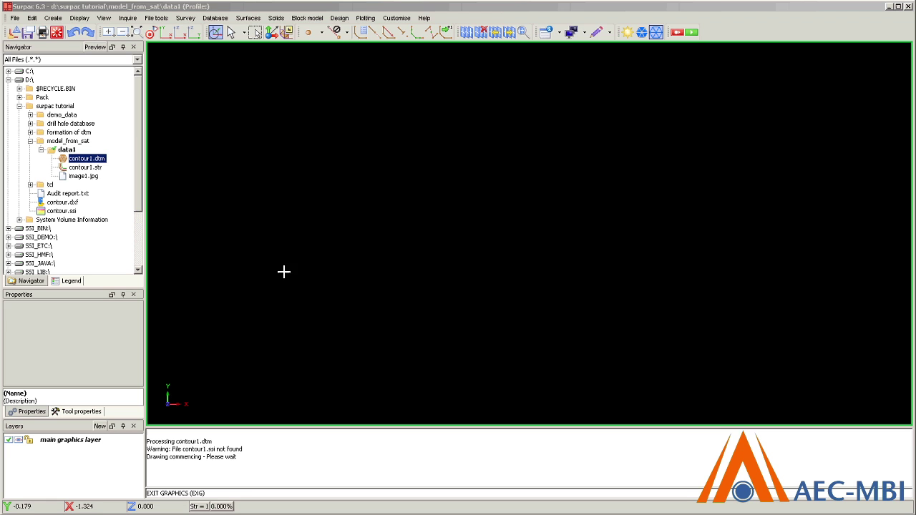
Load the contour1.dtm surface and orbit it into an oblique 3D view
left_click(99, 167)
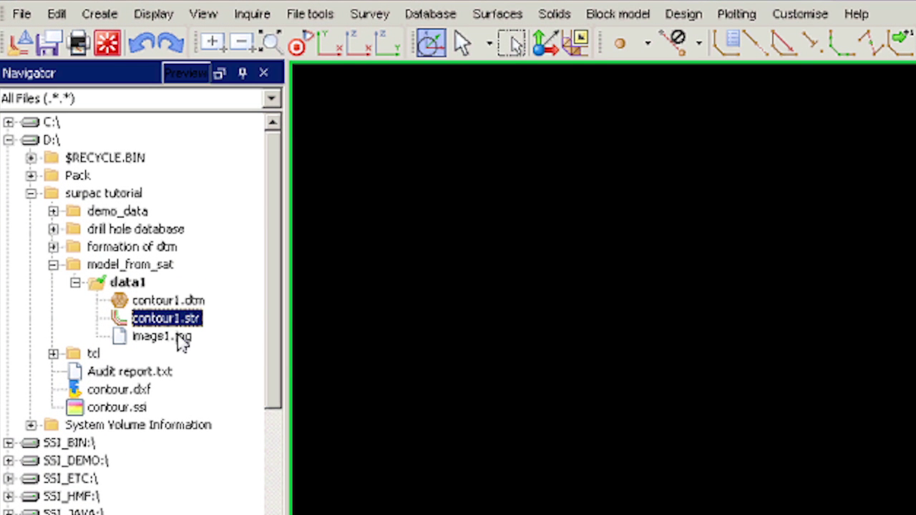
left_click(182, 338)
double_click(188, 301)
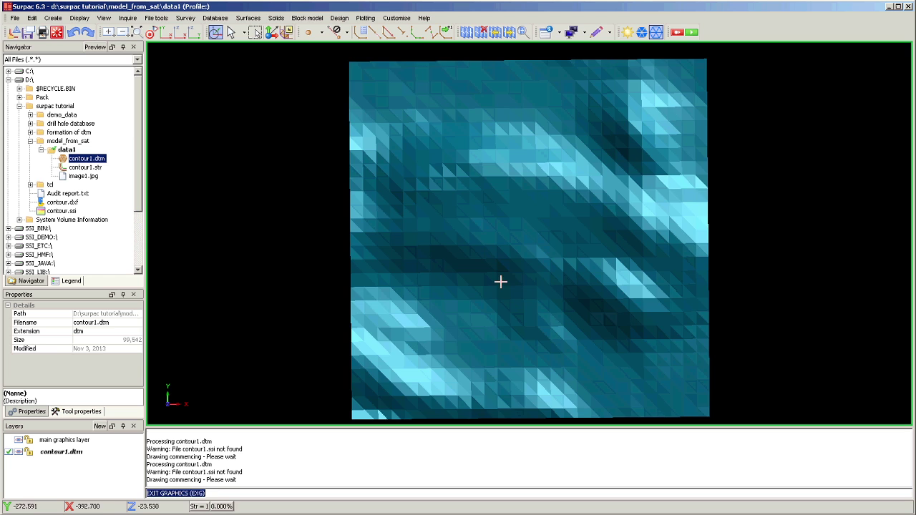
mouse_move(485, 305)
middle_mouse_down()
mouse_move(430, 274)
mouse_move(511, 271)
mouse_move(518, 299)
mouse_move(489, 282)
mouse_move(439, 279)
middle_mouse_up()
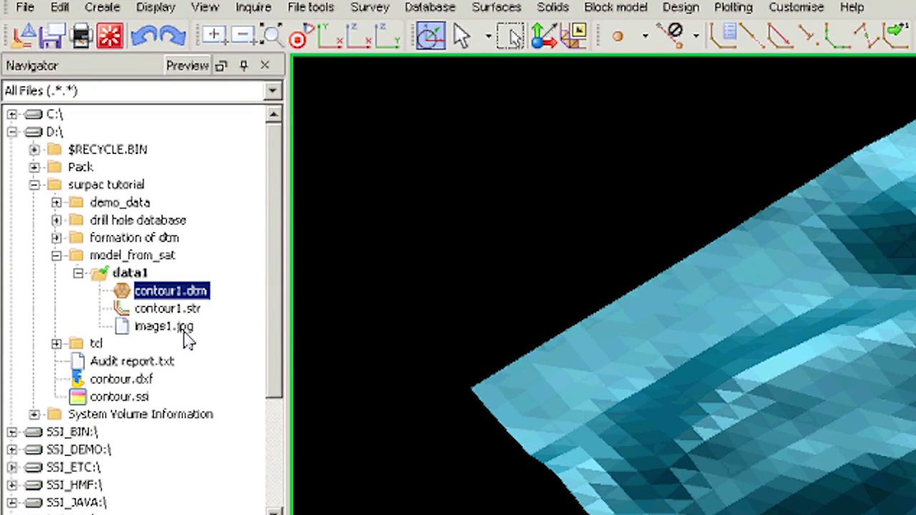
Preview the image1.jpg quarry satellite photo in Picture Manager, then close it
left_click(186, 329)
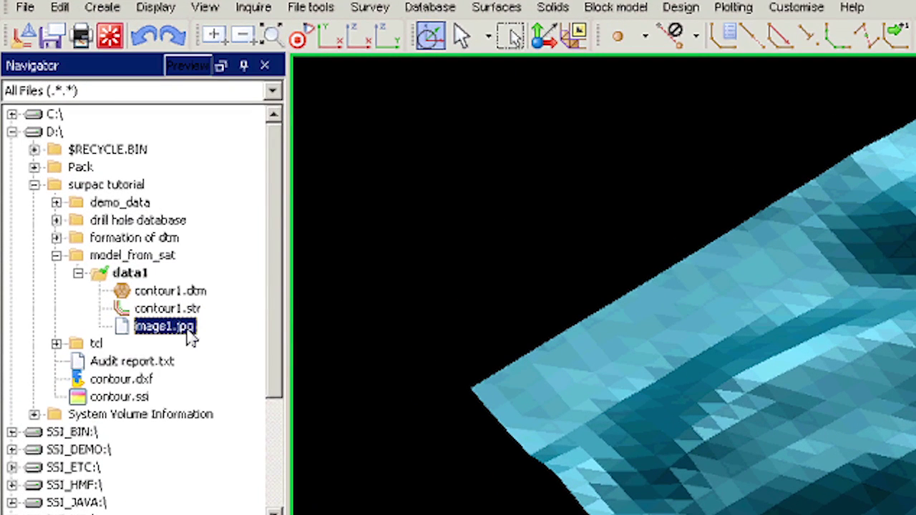
double_click(191, 337)
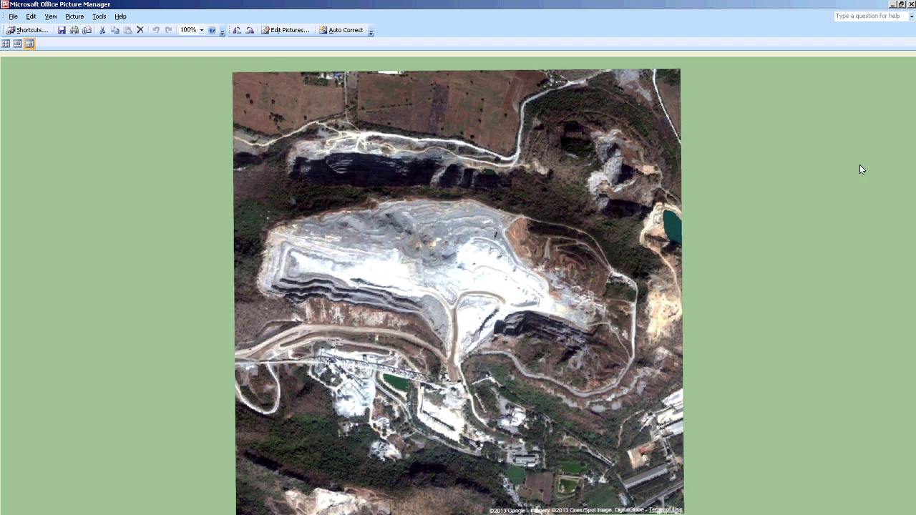
left_click(912, 5)
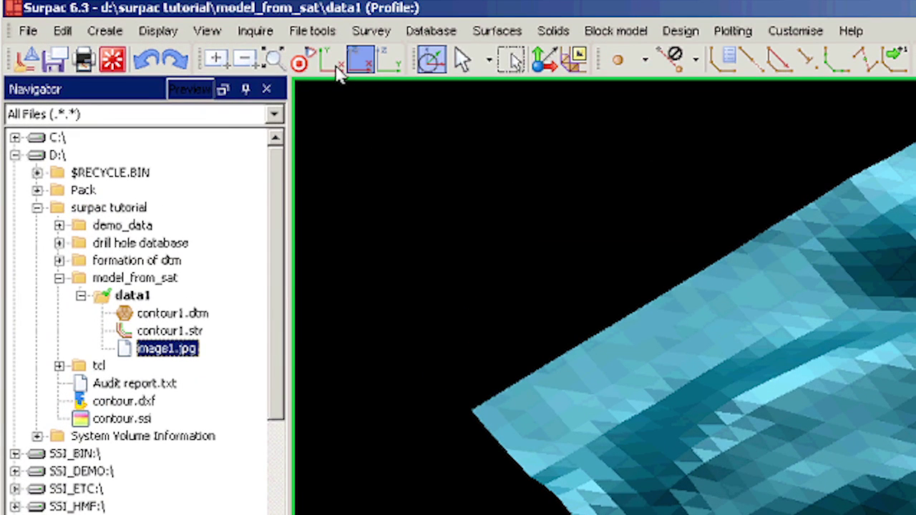
Return to plan view, start the image drape, pick a DTM triangle, and clear the registration file
left_click(331, 63)
left_click(28, 30)
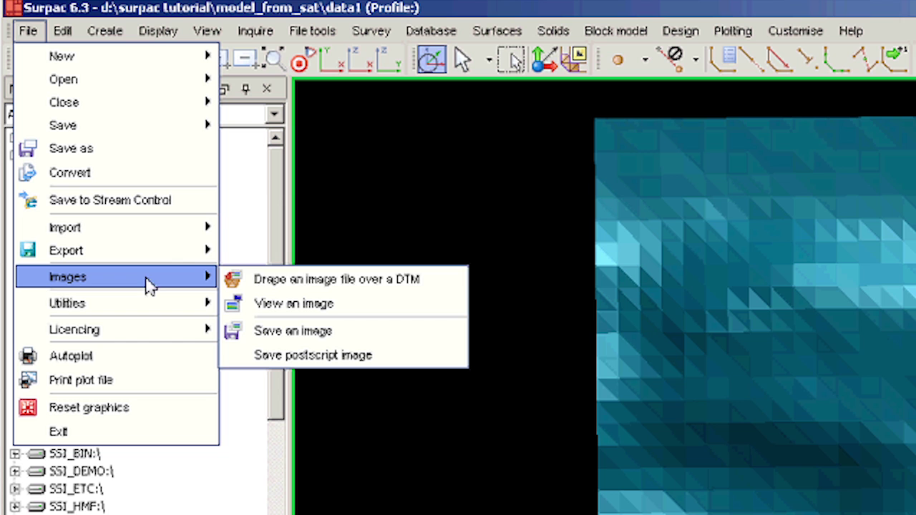
left_click(361, 281)
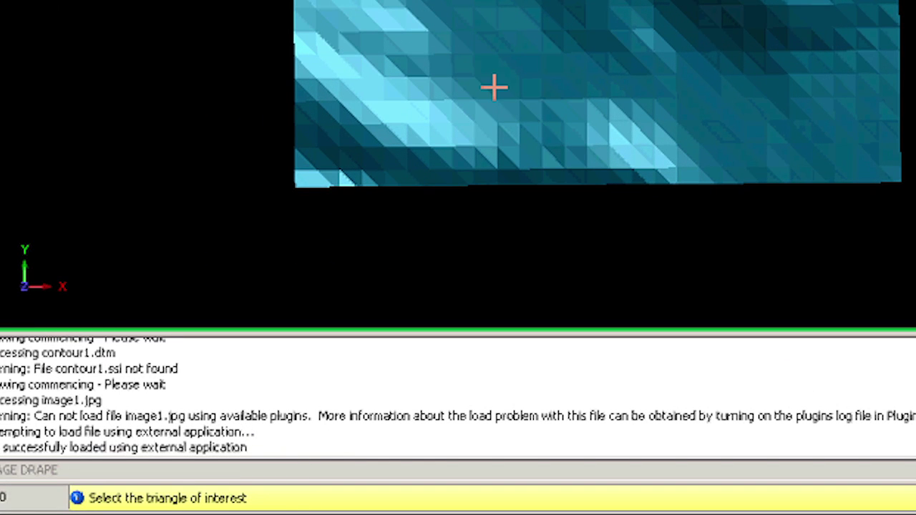
left_click(400, 305)
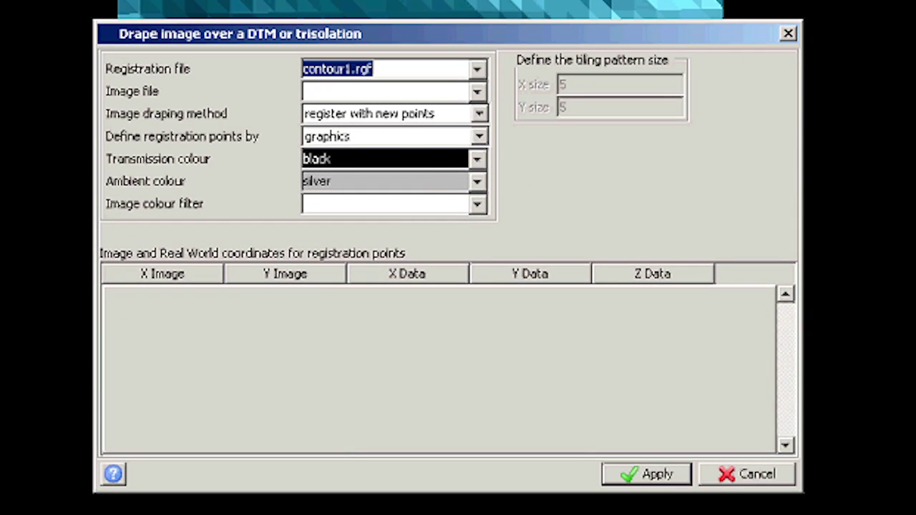
key("BackSpace")
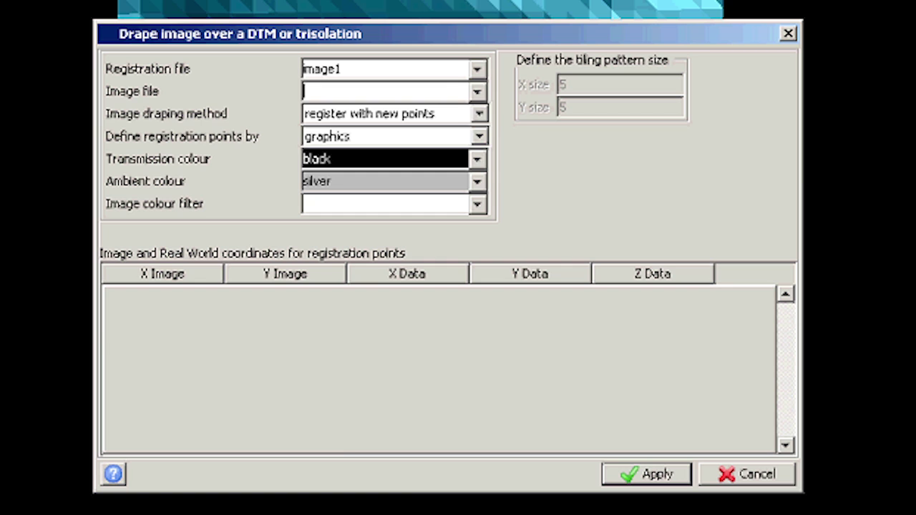
Choose image1.jpg as the drape image and keep 'register with new points' as the method
left_click(477, 91)
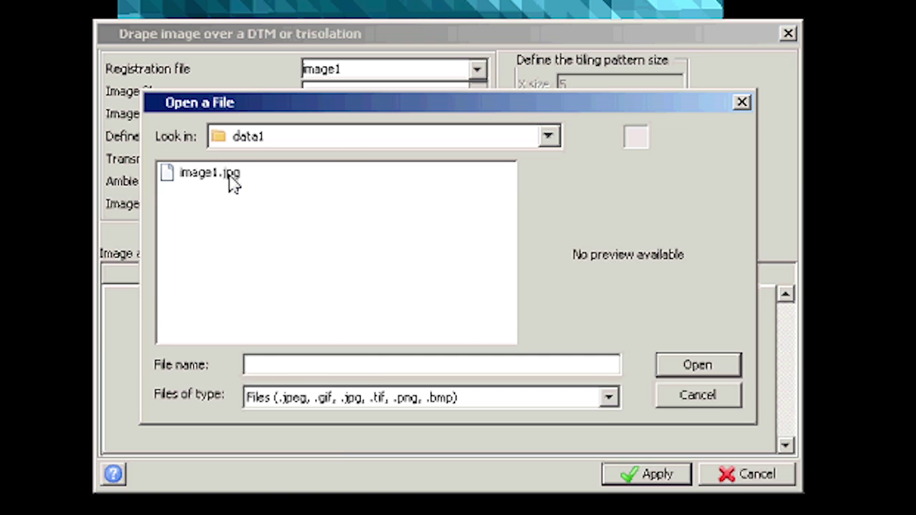
left_click(229, 176)
left_click(723, 366)
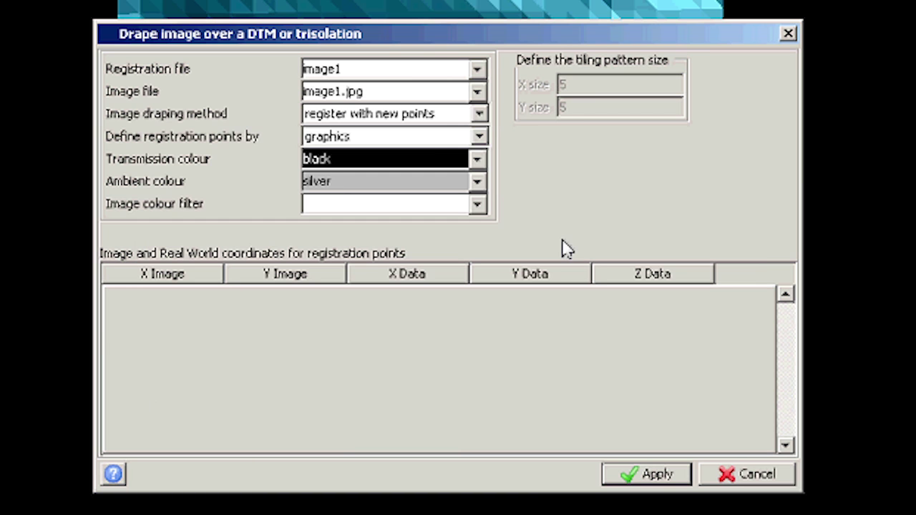
left_click(478, 115)
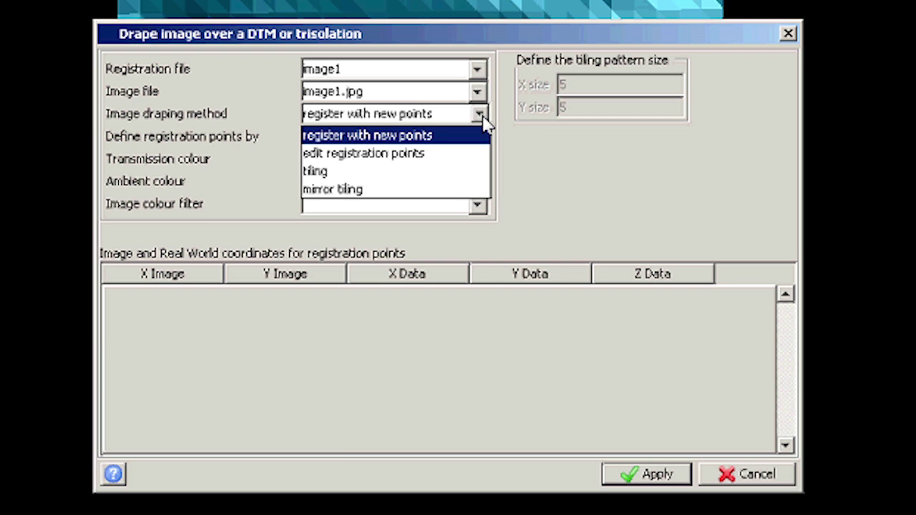
left_click(484, 118)
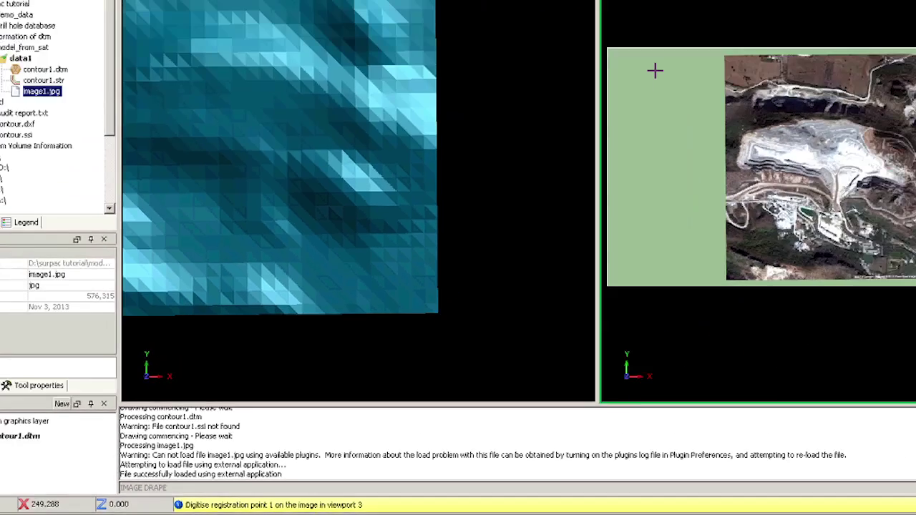
Zoom into the satellite image's top-left corner and mark it as registration point 1
scroll(641, 139, "up", 1)
scroll(641, 140, "up", 2)
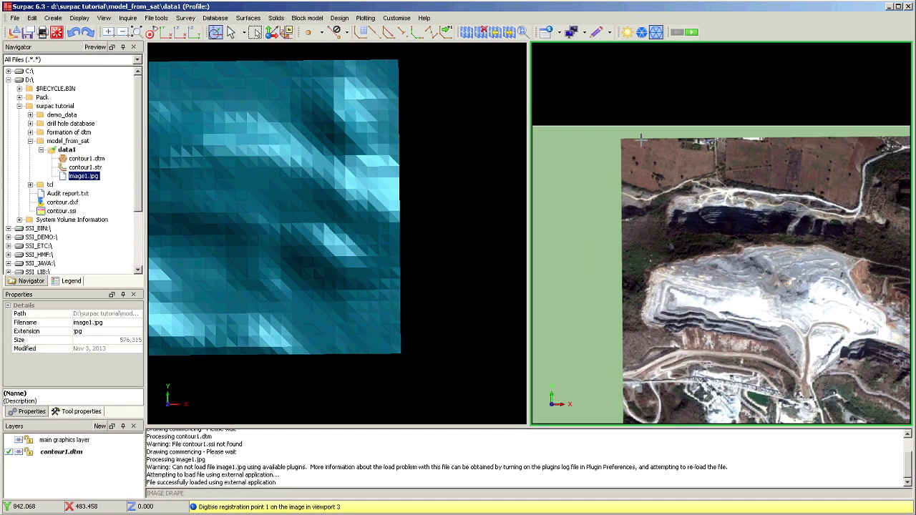
scroll(642, 140, "up", 1)
scroll(616, 121, "up", 1)
scroll(594, 107, "up", 1)
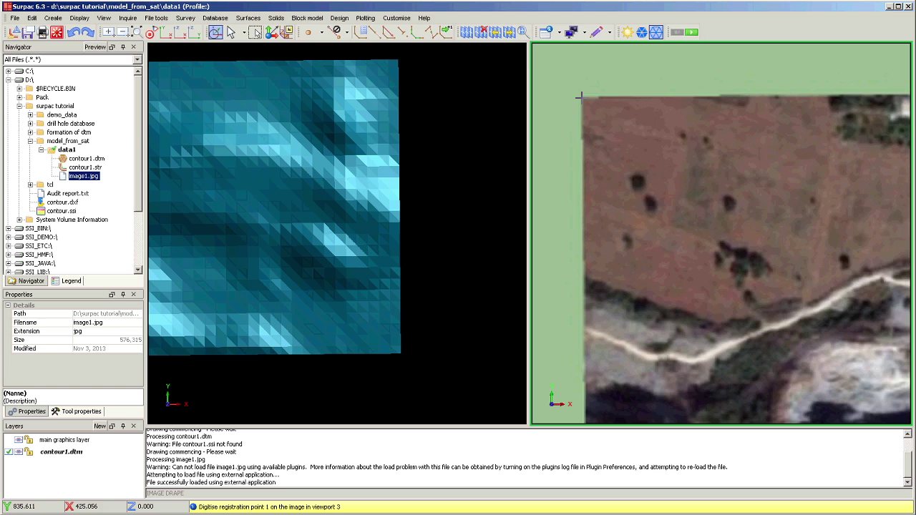
scroll(580, 94, "up", 1)
scroll(577, 90, "up", 1)
scroll(572, 87, "up", 1)
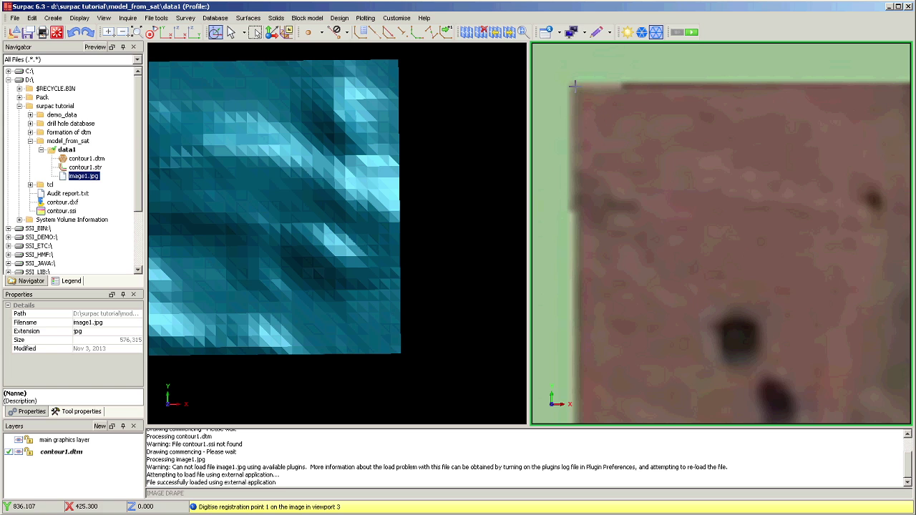
left_click(575, 86)
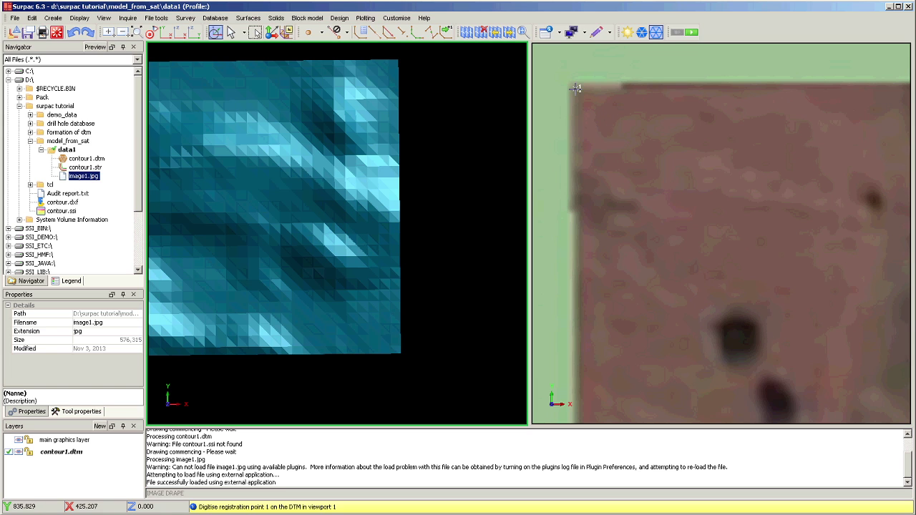
Zoom the DTM viewport in toward its matching top-left corner
scroll(337, 185, "down", 1)
scroll(364, 179, "down", 1)
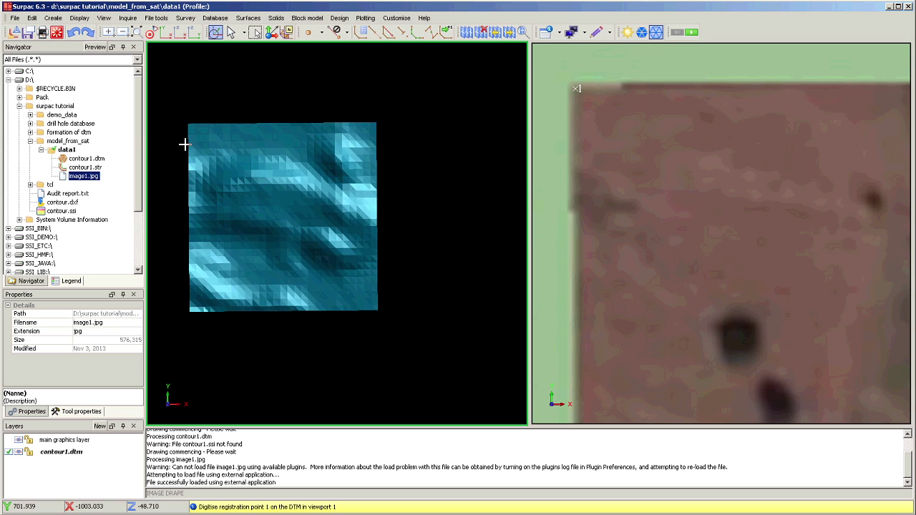
scroll(182, 133, "up", 2)
scroll(179, 93, "up", 1)
scroll(172, 77, "up", 1)
scroll(165, 86, "up", 1)
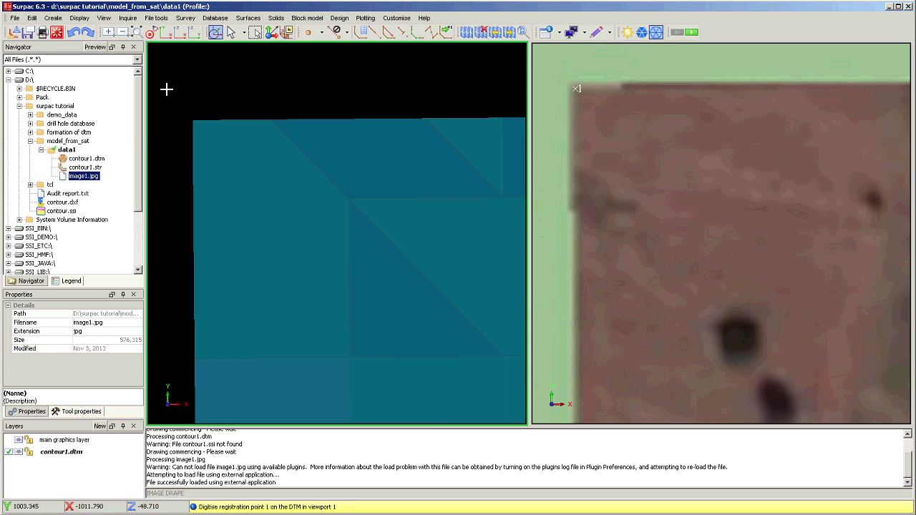
scroll(179, 107, "up", 1)
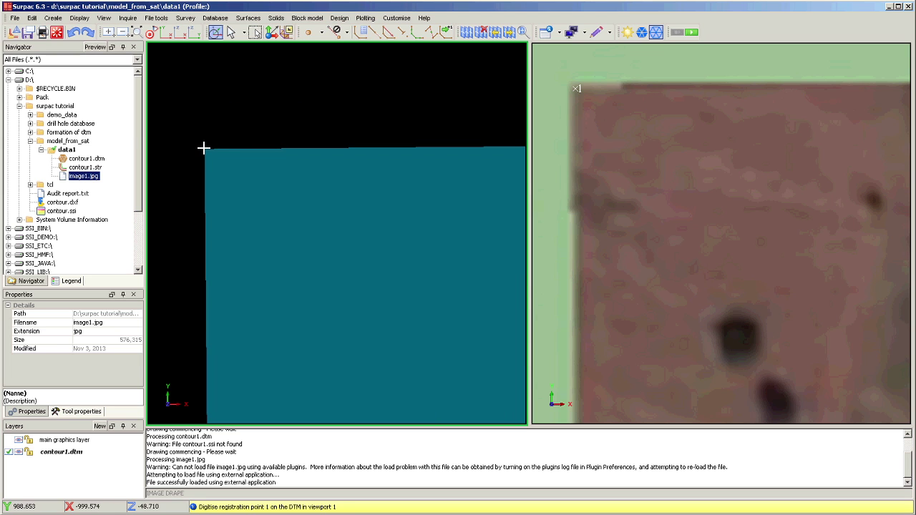
Mark the DTM's top-left corner as the matching registration point 1
left_click(204, 148)
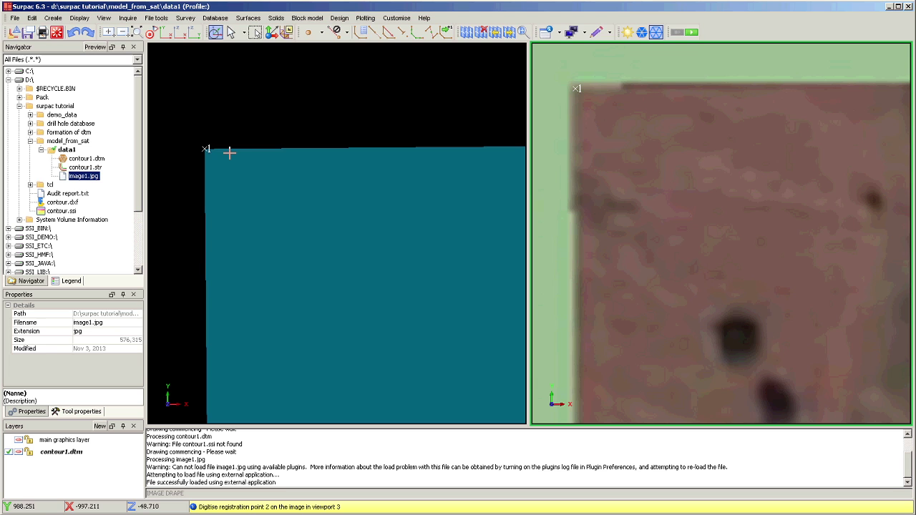
scroll(646, 164, "down", 1)
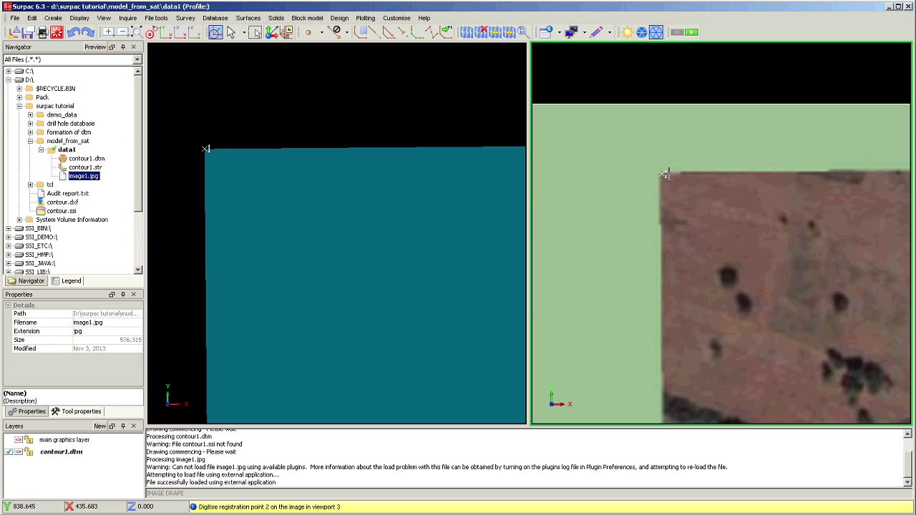
scroll(686, 158, "down", 1)
Pan and zoom to the image's top-right corner and mark it as registration point 2
middle_click_drag(781, 218, 679, 154)
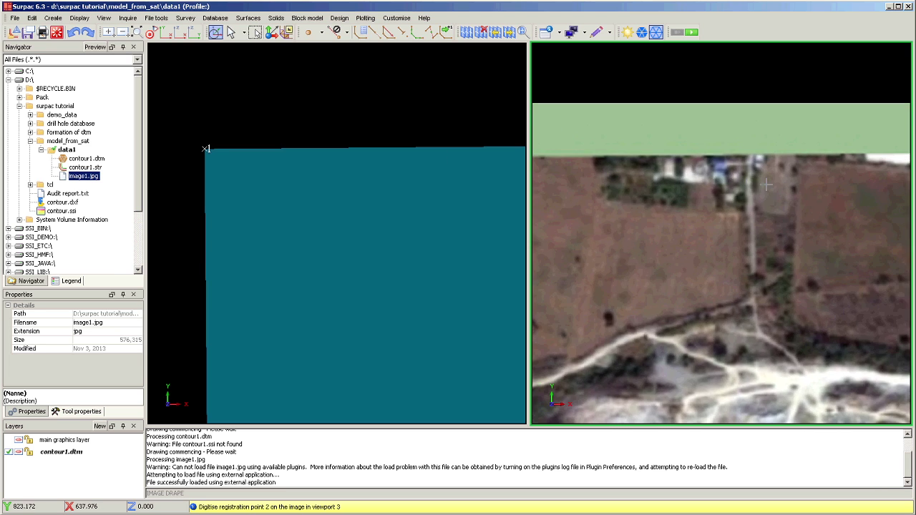
scroll(687, 156, "down", 1)
scroll(764, 189, "down", 1)
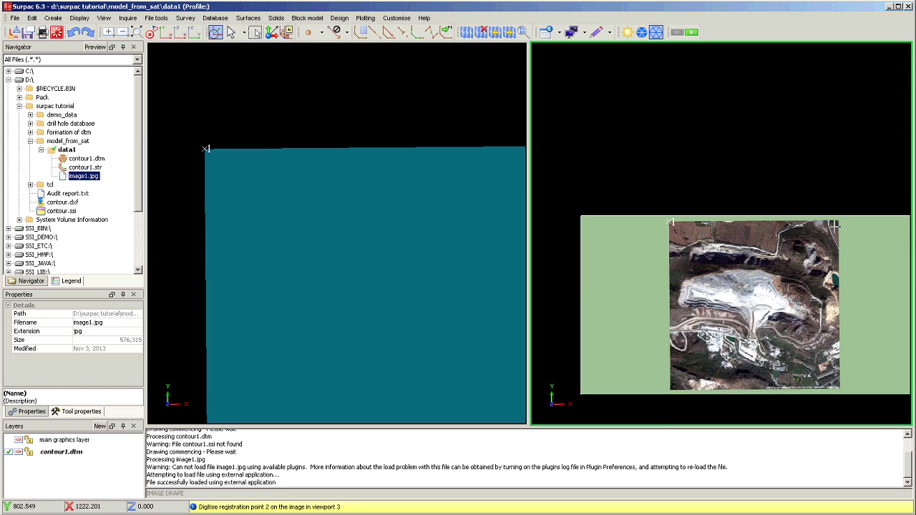
scroll(787, 197, "up", 1)
scroll(816, 204, "up", 1)
scroll(849, 215, "up", 2)
scroll(851, 194, "up", 1)
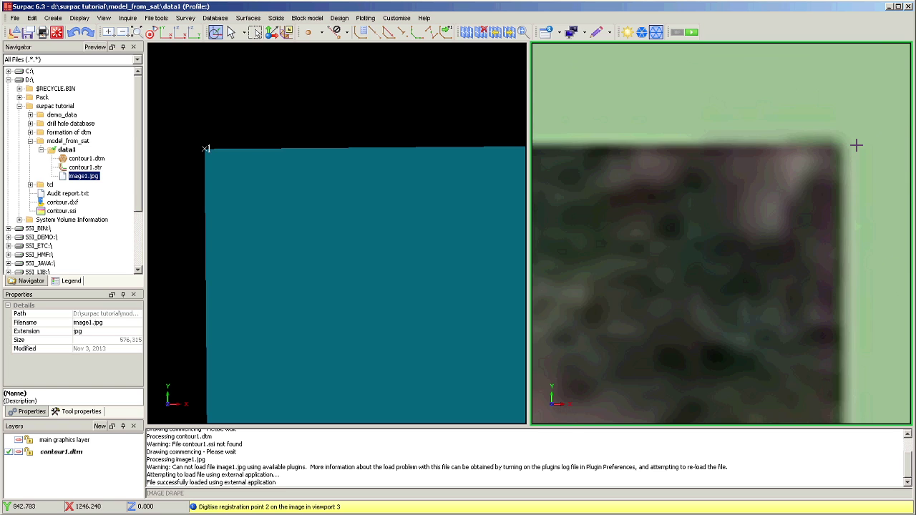
scroll(855, 145, "up", 1)
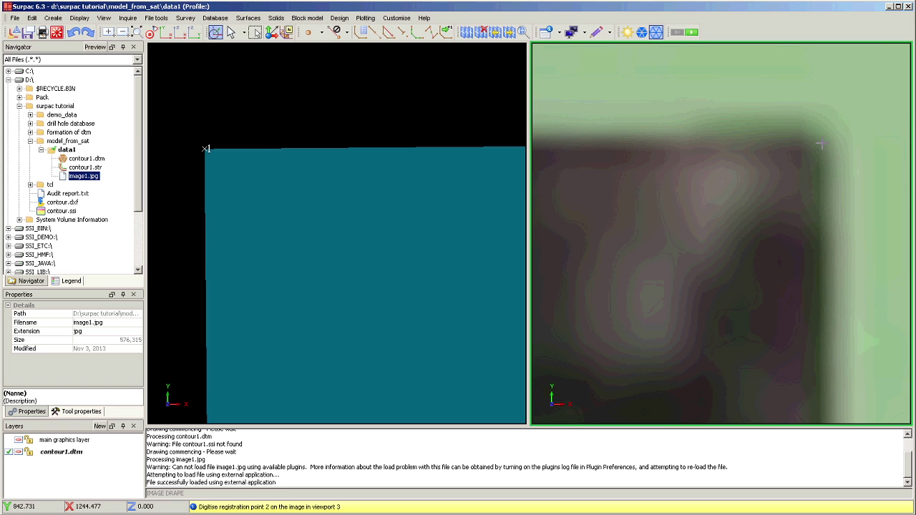
left_click(820, 145)
Zoom to the DTM's top-right corner and place registration point 2 there
scroll(236, 136, "down", 1)
scroll(244, 151, "down", 1)
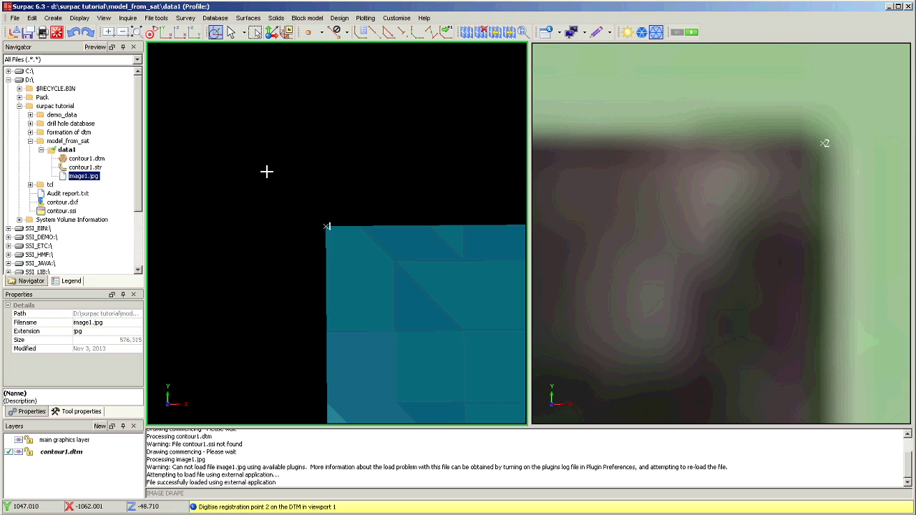
scroll(240, 154, "down", 1)
scroll(401, 269, "up", 1)
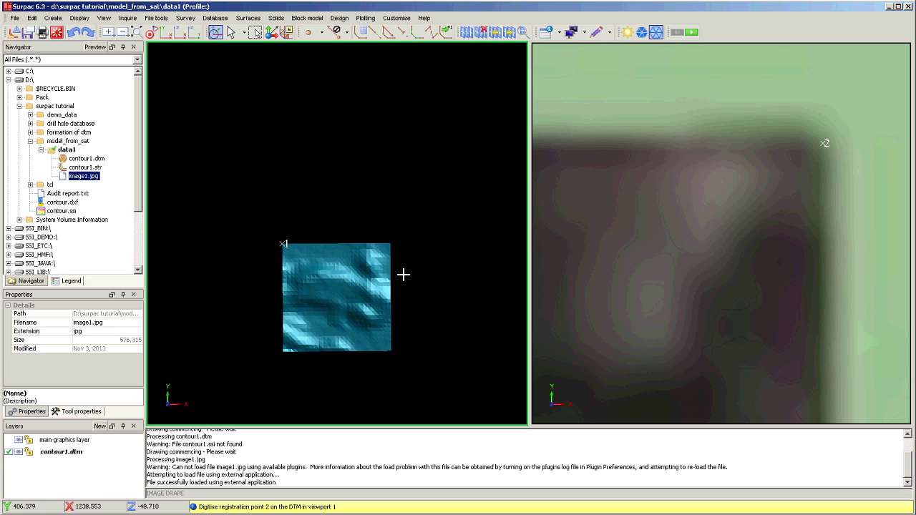
scroll(365, 204, "up", 1)
scroll(374, 188, "up", 1)
scroll(391, 172, "up", 1)
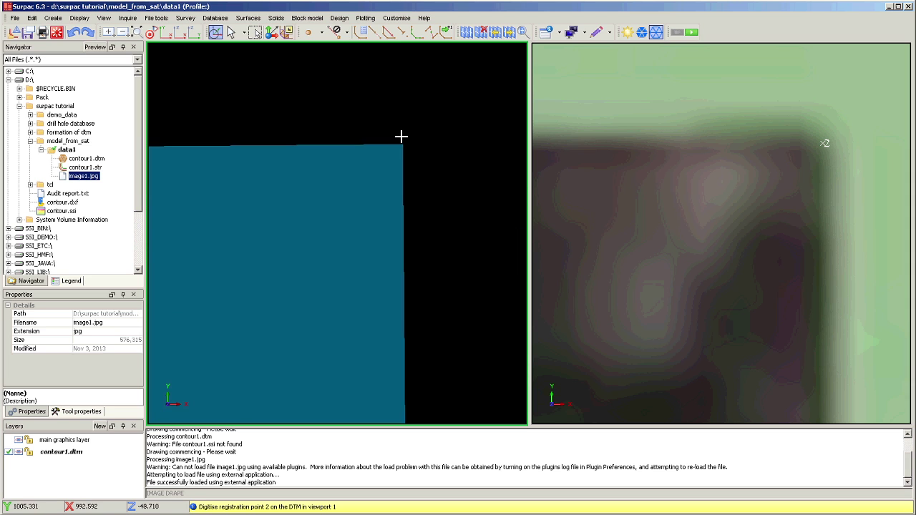
middle_click_drag(390, 129, 398, 123)
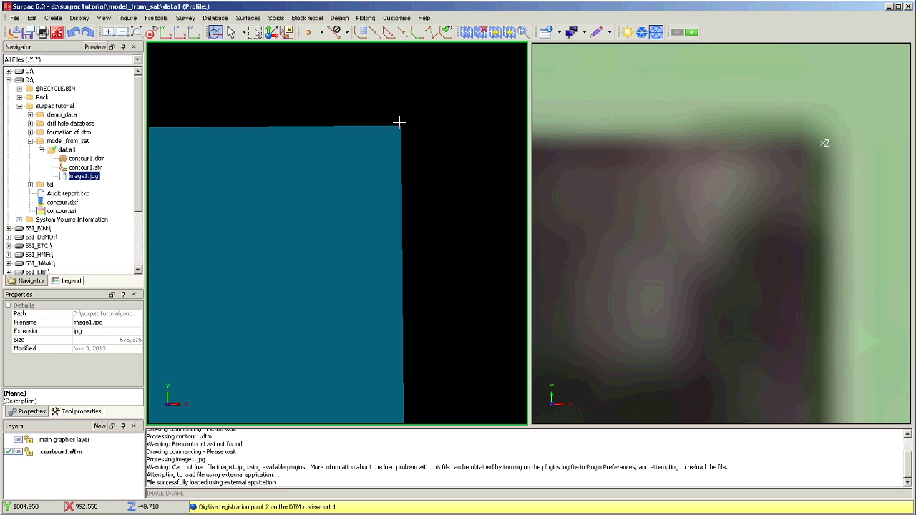
left_click(401, 124)
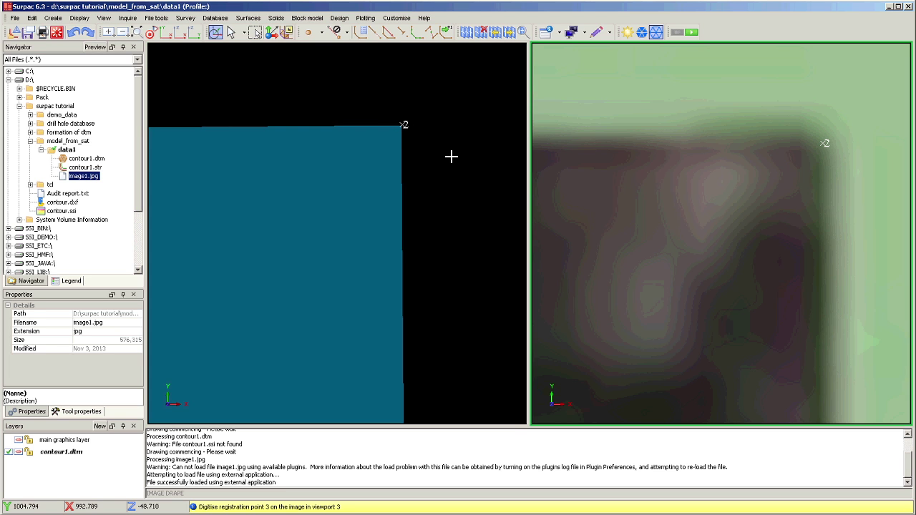
Zoom into the image's bottom-right corner and mark it as registration point 3
scroll(683, 147, "down", 1)
scroll(875, 122, "down", 2)
scroll(851, 137, "down", 1)
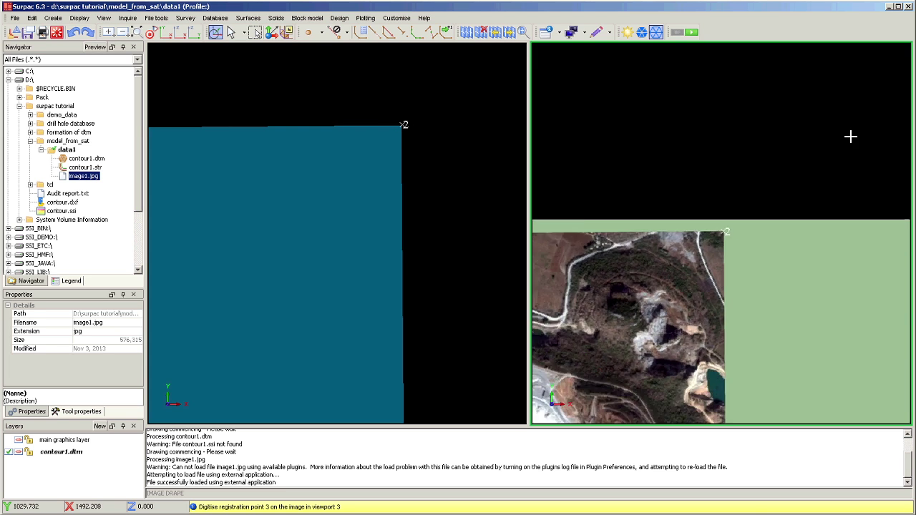
scroll(791, 289, "down", 1)
scroll(718, 305, "up", 1)
scroll(715, 280, "up", 1)
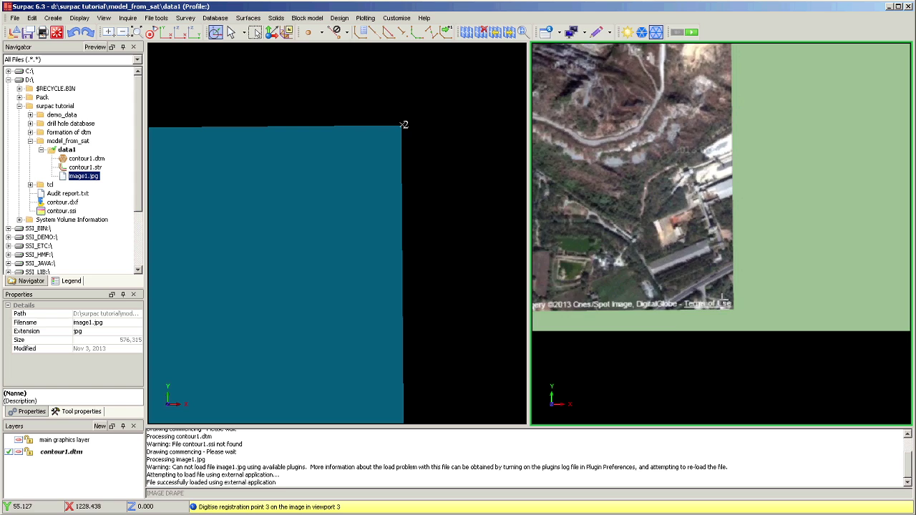
scroll(723, 308, "up", 1)
scroll(726, 313, "up", 1)
scroll(692, 327, "up", 1)
scroll(698, 326, "up", 1)
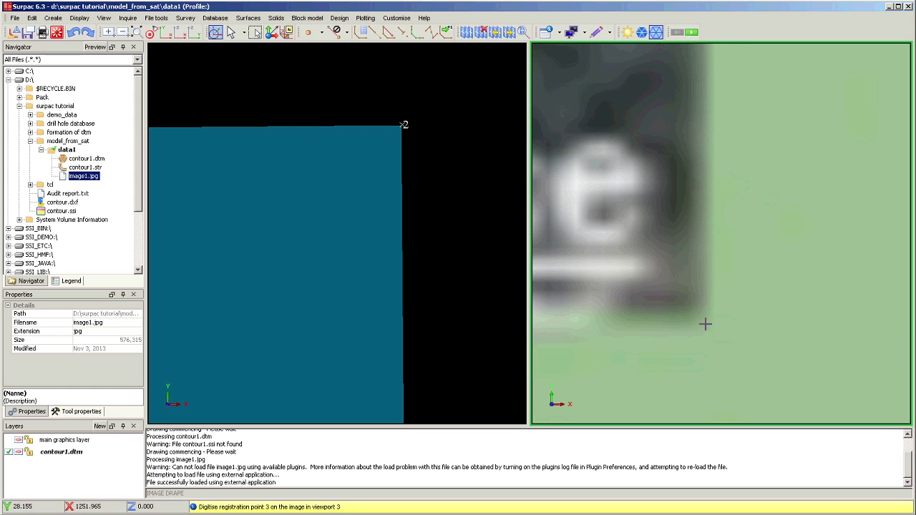
left_click(703, 325)
Zoom the DTM viewport in to locate its bottom-right corner
scroll(351, 286, "down", 2)
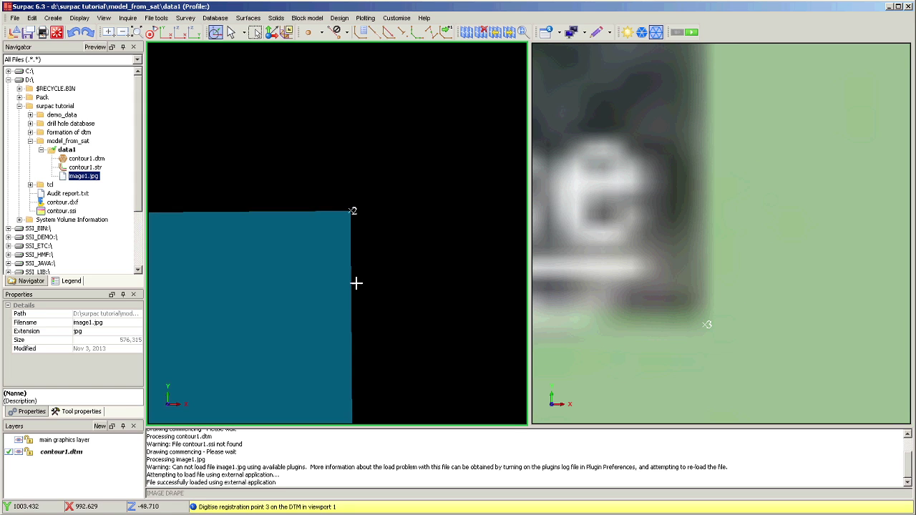
scroll(387, 243, "down", 1)
scroll(417, 186, "down", 1)
scroll(390, 166, "down", 2)
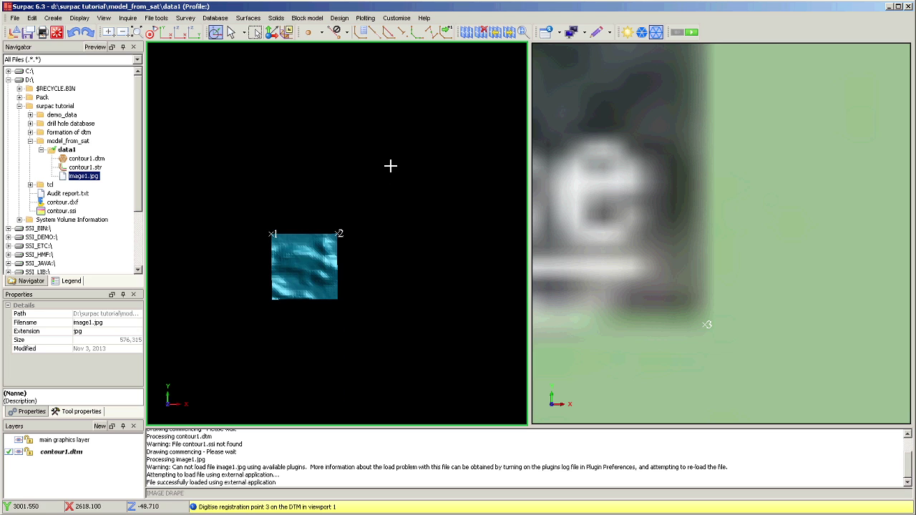
scroll(340, 276, "up", 3)
scroll(334, 321, "up", 2)
scroll(368, 294, "up", 2)
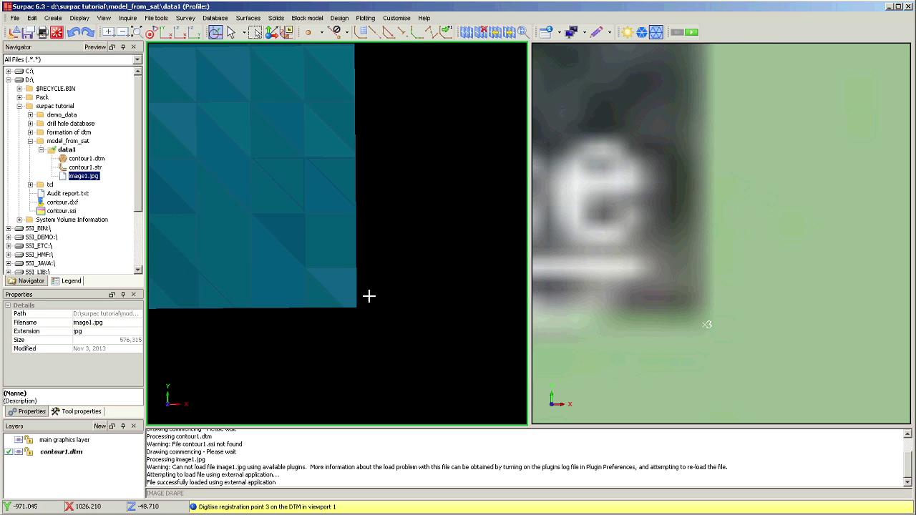
scroll(333, 339, "up", 2)
scroll(330, 336, "up", 1)
scroll(347, 300, "up", 1)
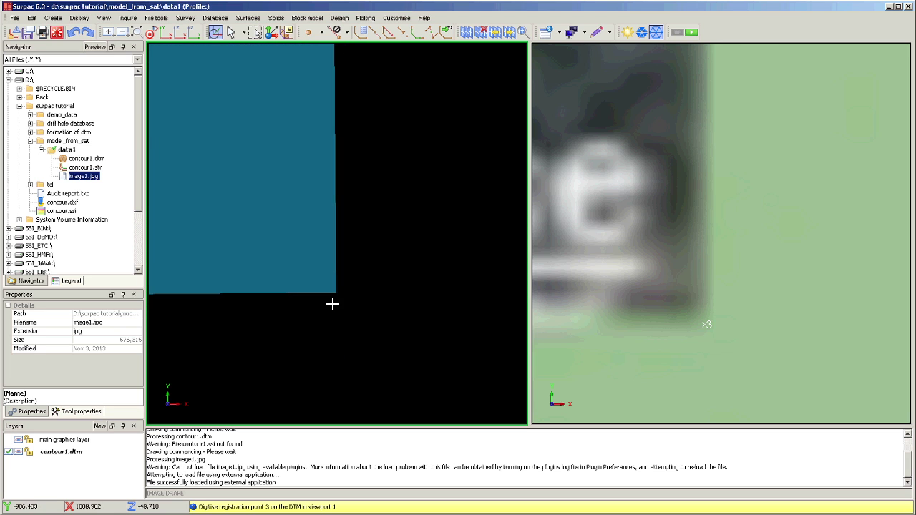
scroll(341, 295, "up", 2)
scroll(351, 230, "up", 1)
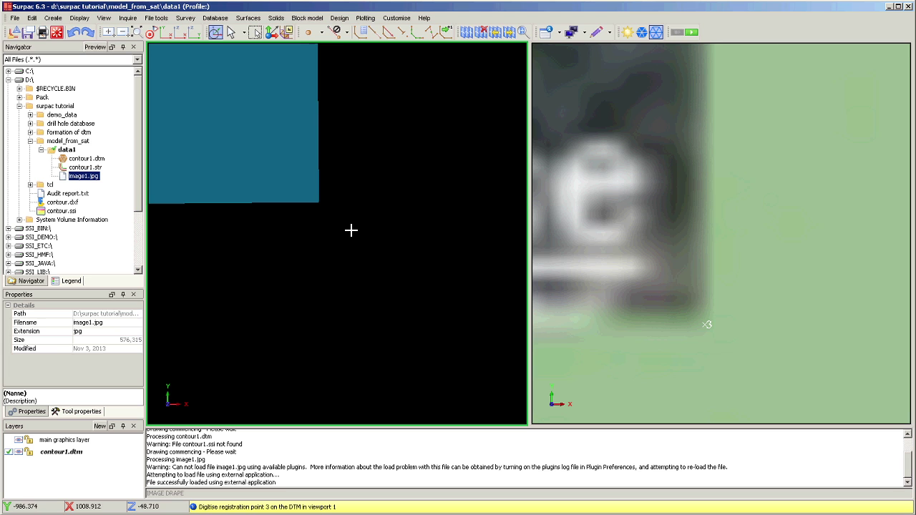
Mark the DTM's bottom-right corner as the matching registration point 3
left_click(320, 203)
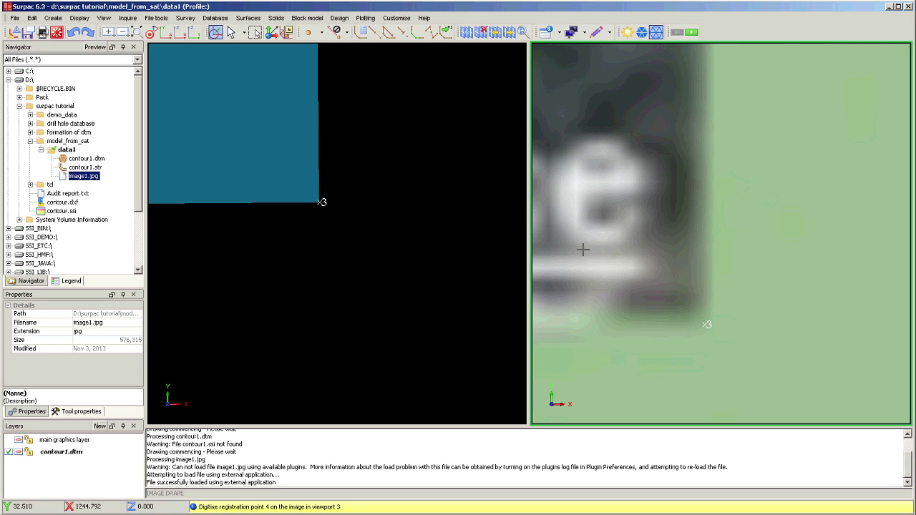
scroll(766, 213, "down", 1)
scroll(737, 237, "down", 1)
scroll(706, 253, "down", 1)
scroll(675, 237, "down", 1)
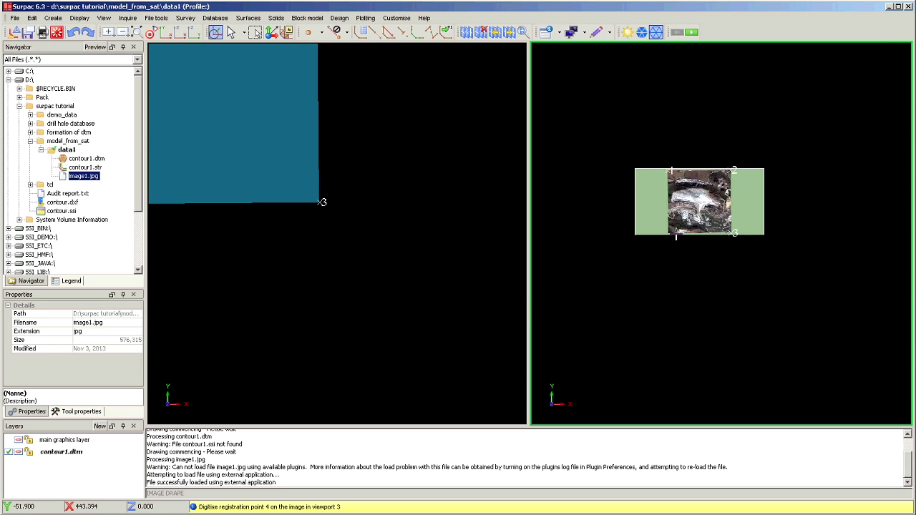
Zoom into the image's bottom-left corner and mark it as registration point 4
scroll(648, 210, "up", 1)
scroll(669, 289, "up", 2)
scroll(651, 296, "up", 1)
scroll(645, 260, "up", 1)
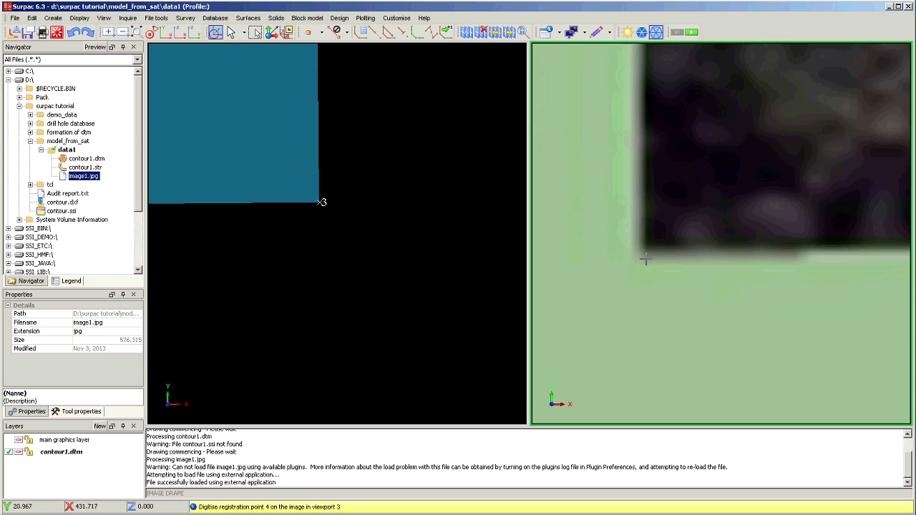
scroll(645, 260, "up", 1)
scroll(629, 252, "up", 1)
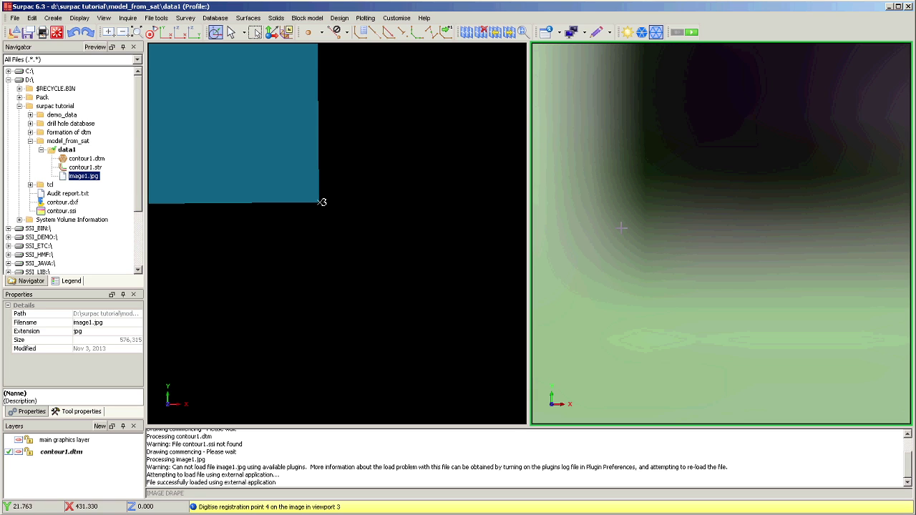
left_click(623, 228)
Zoom to the DTM's bottom-left corner and place registration point 4 there
scroll(484, 275, "up", 2)
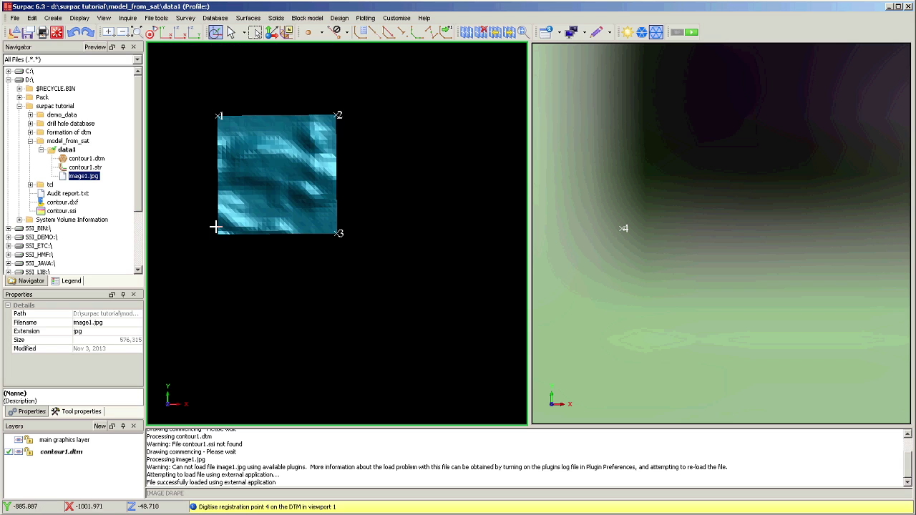
scroll(215, 226, "up", 1)
scroll(197, 254, "up", 1)
scroll(179, 282, "up", 1)
scroll(215, 247, "up", 1)
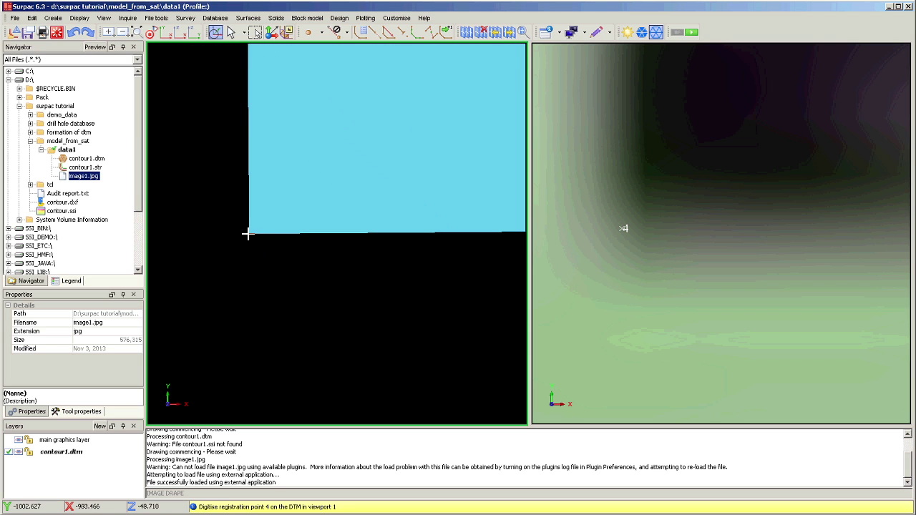
left_click(248, 234)
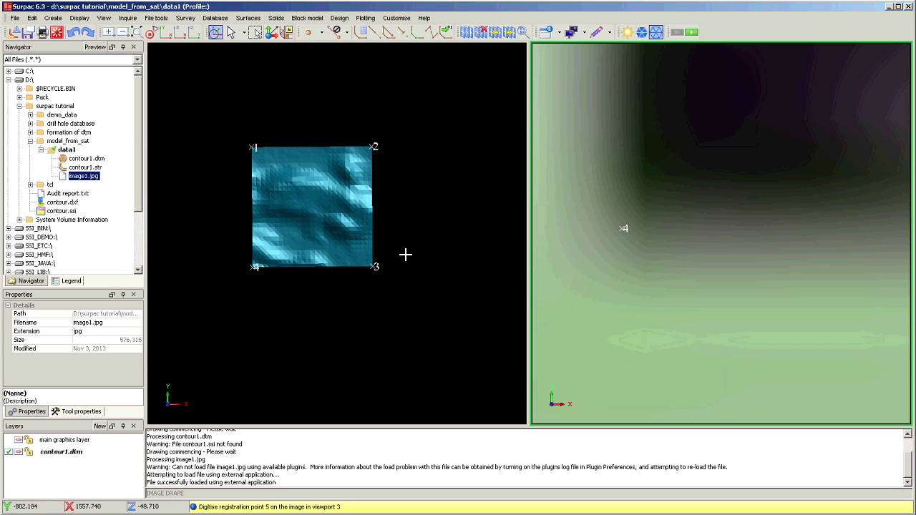
Finish digitising so the four registration points' coordinates are listed for review
key("Escape")
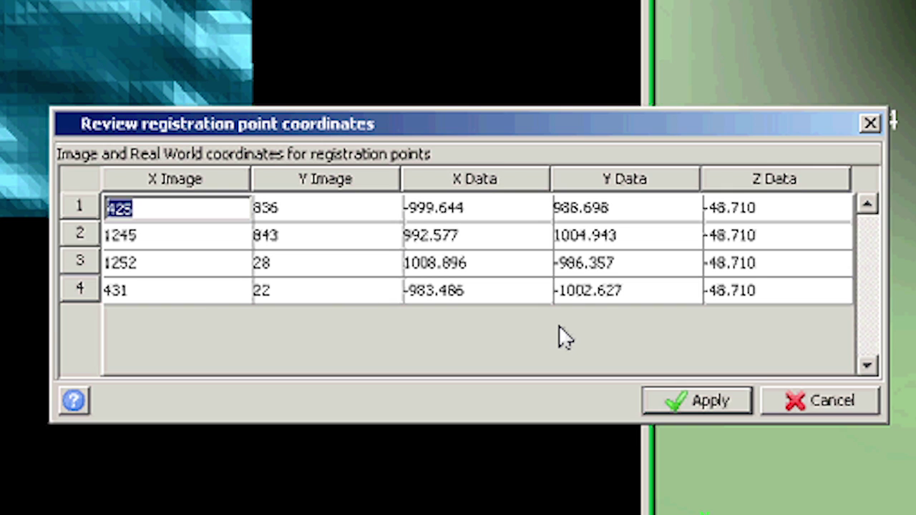
Accept the registration points to drape the image, then orbit the draped terrain in 3D
left_click(672, 403)
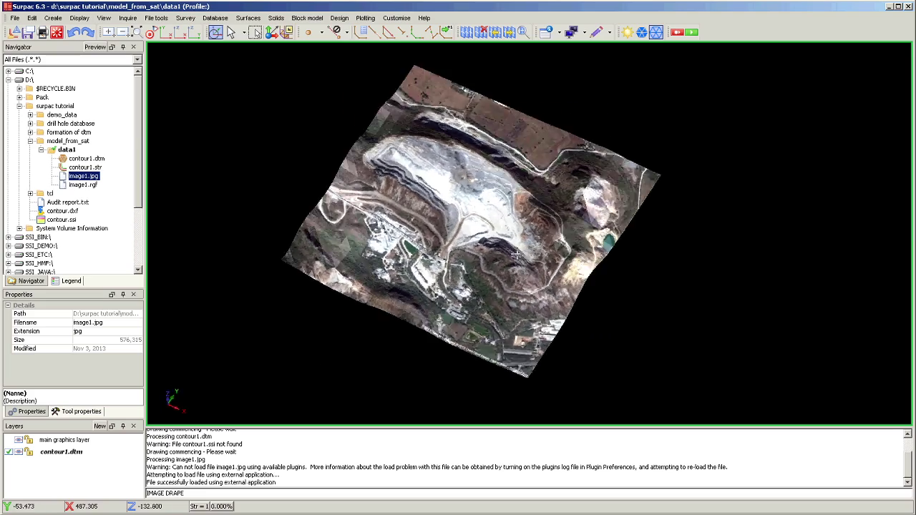
middle_click_drag(430, 179, 436, 241)
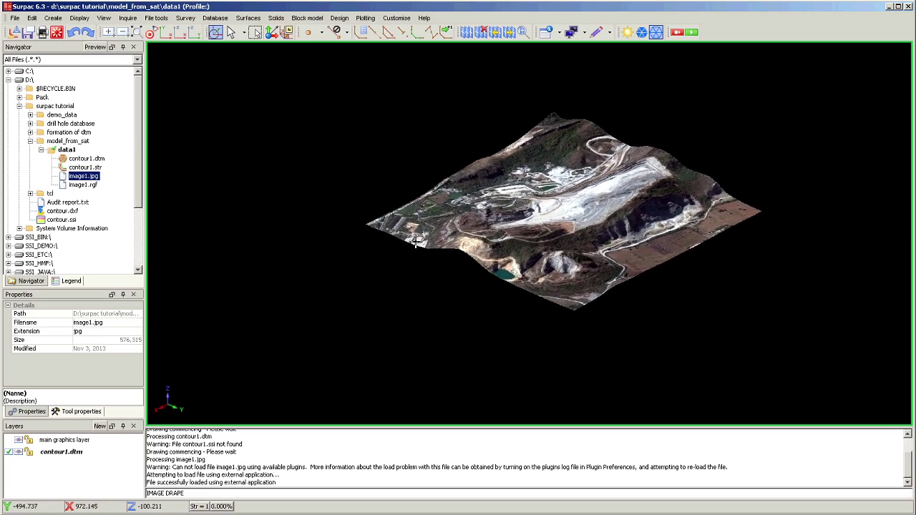
scroll(697, 216, "up", 5)
middle_click_drag(697, 216, 600, 226)
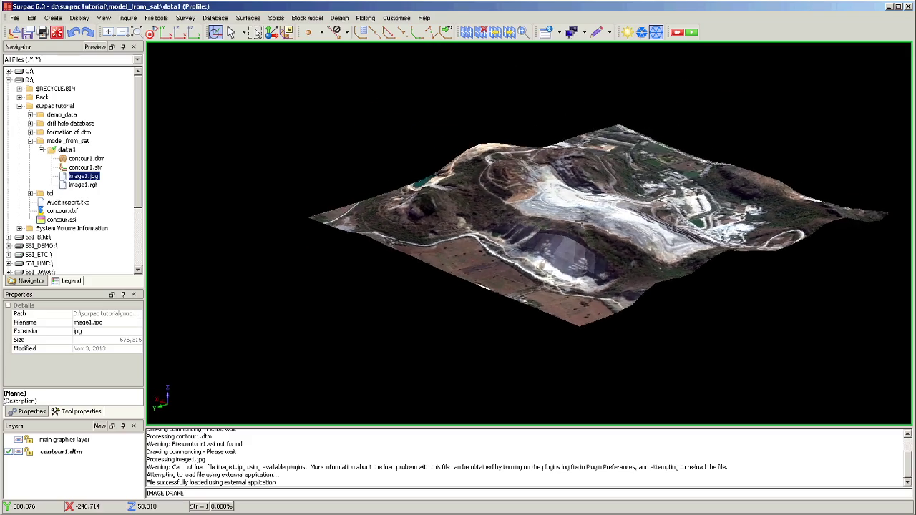
mouse_move(600, 226)
middle_mouse_down()
mouse_move(544, 229)
mouse_move(635, 258)
mouse_move(675, 228)
mouse_move(666, 199)
mouse_move(391, 104)
middle_mouse_up()
Return the draped surface to plan view and select image1.rgf in the Navigator
left_click(166, 33)
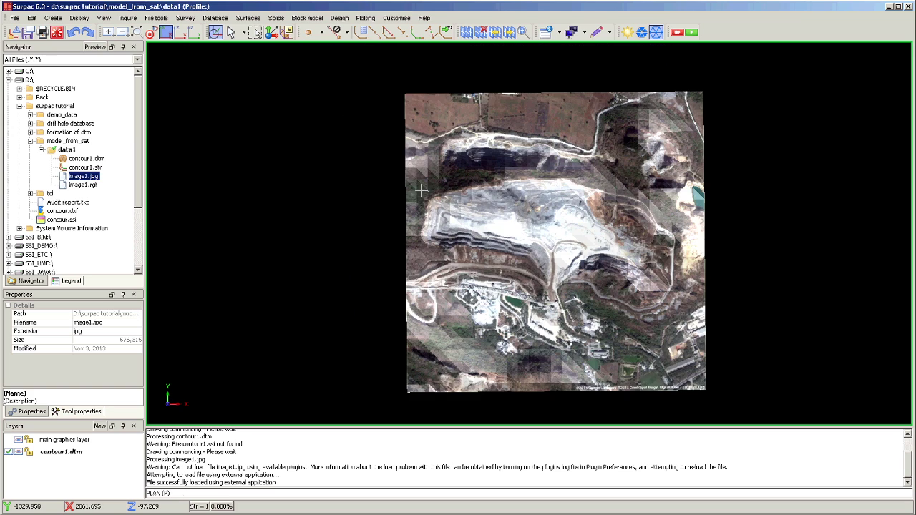
scroll(529, 222, "up", 3)
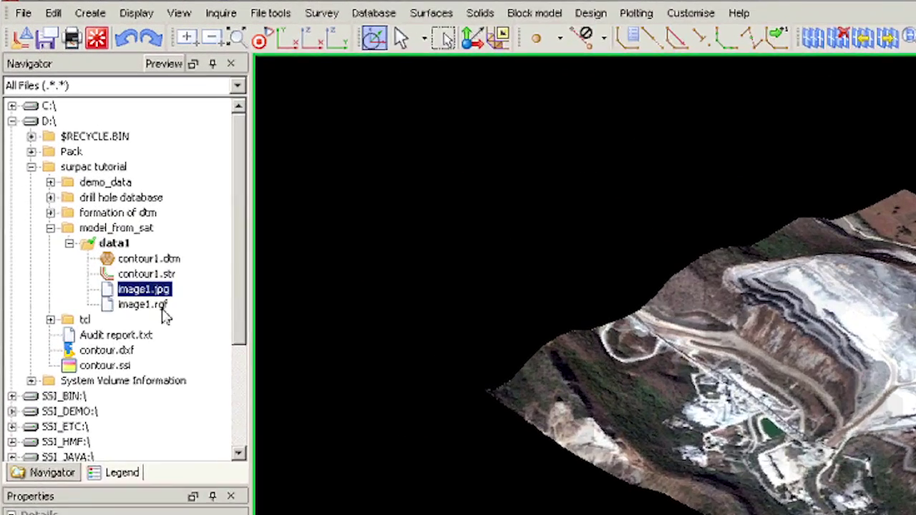
left_click(158, 308)
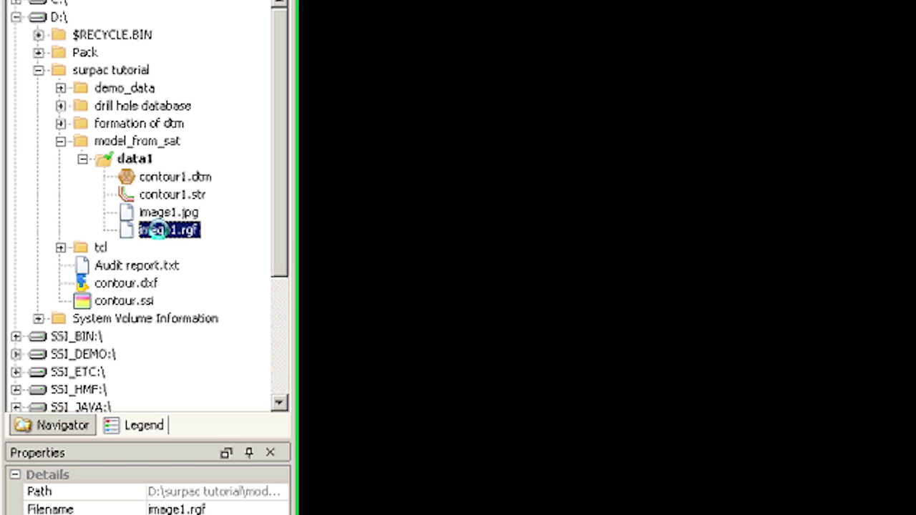
Load image1.rgf from the Navigator to redraw the draped quarry image
double_click(158, 230)
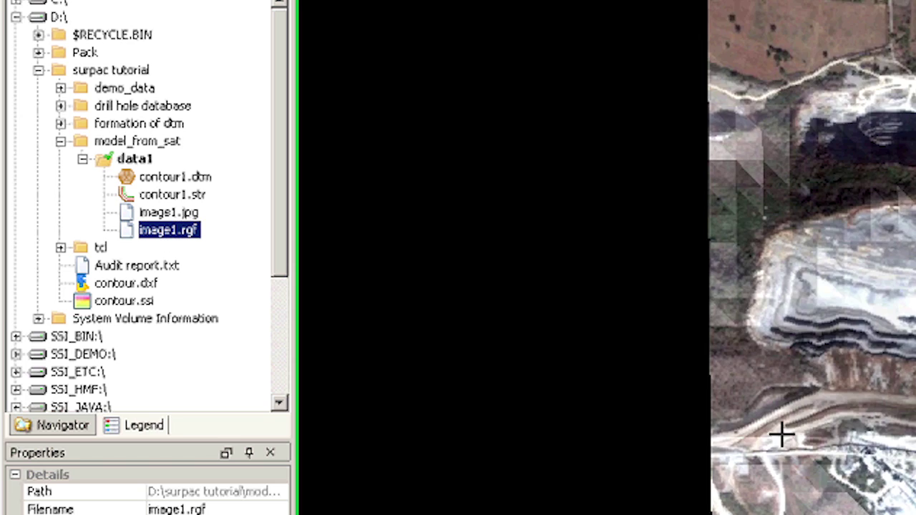